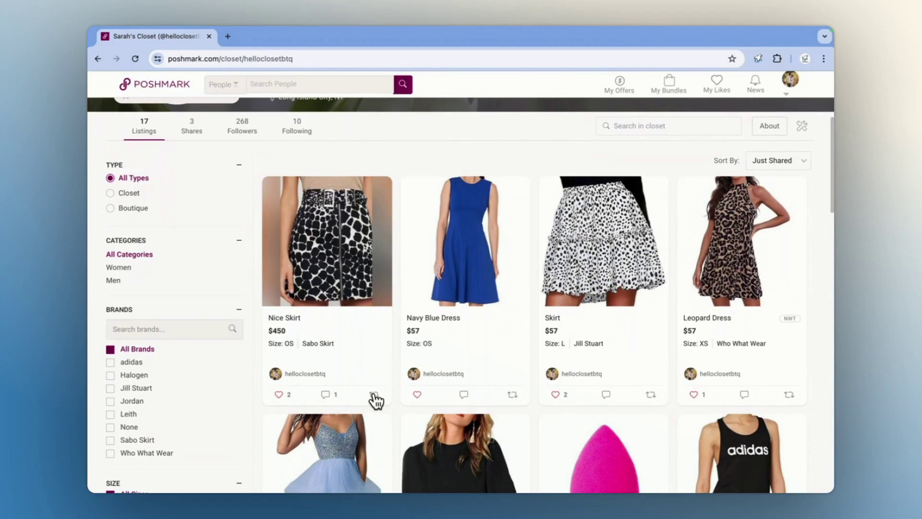
# Add a daily repeating 03:10 pm share to the sharing schedule
pyautogui.click(376, 400)
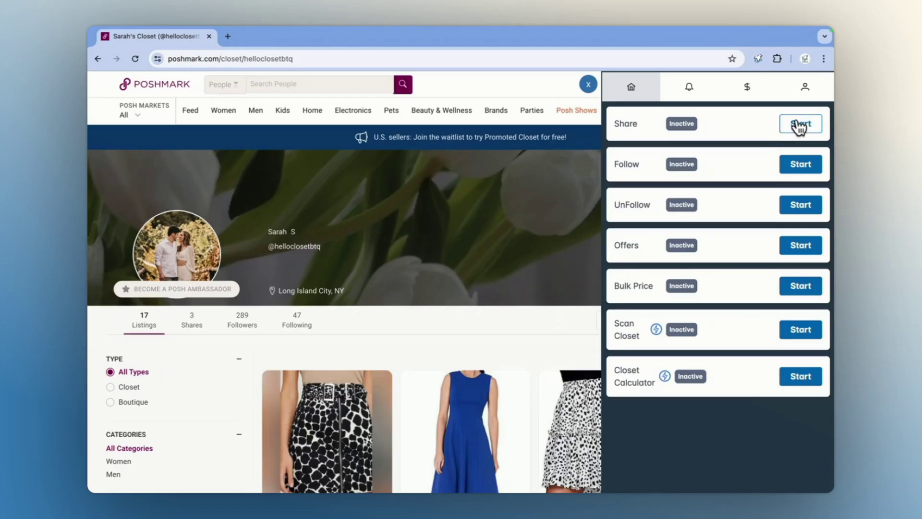
pyautogui.click(800, 124)
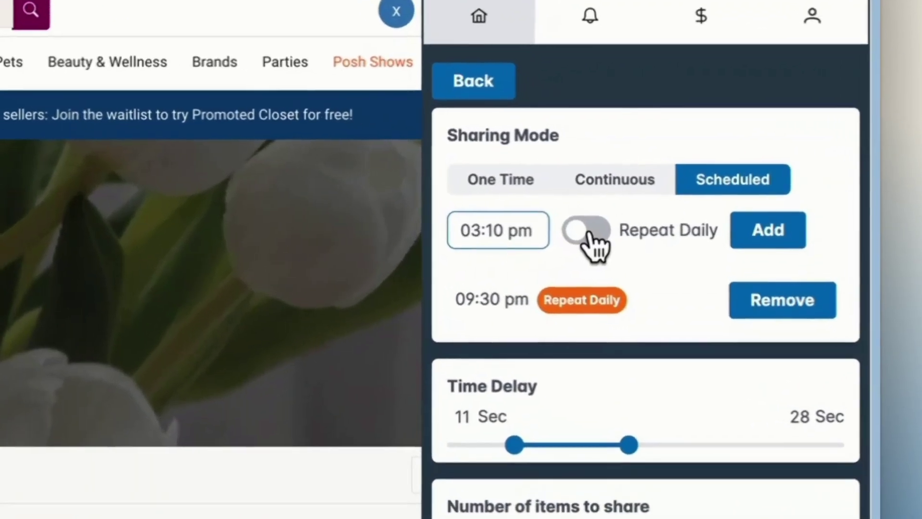
pyautogui.click(587, 231)
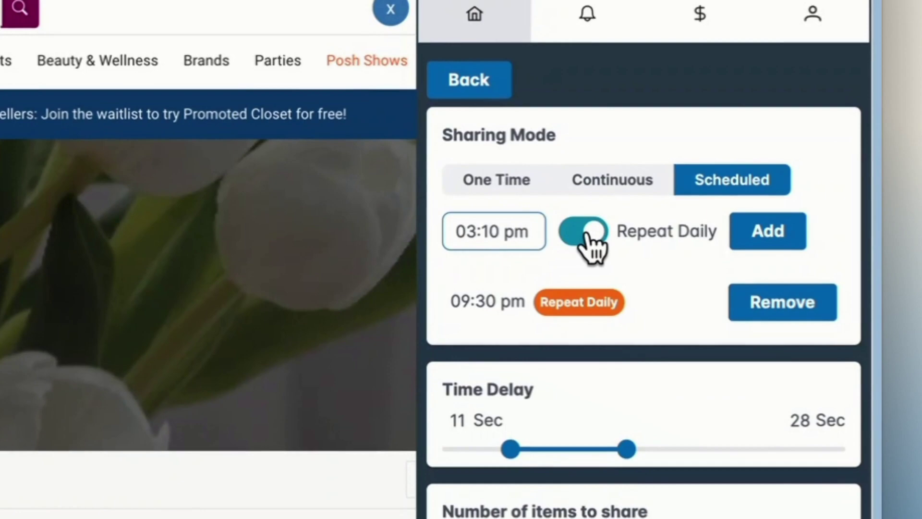
pyautogui.click(768, 230)
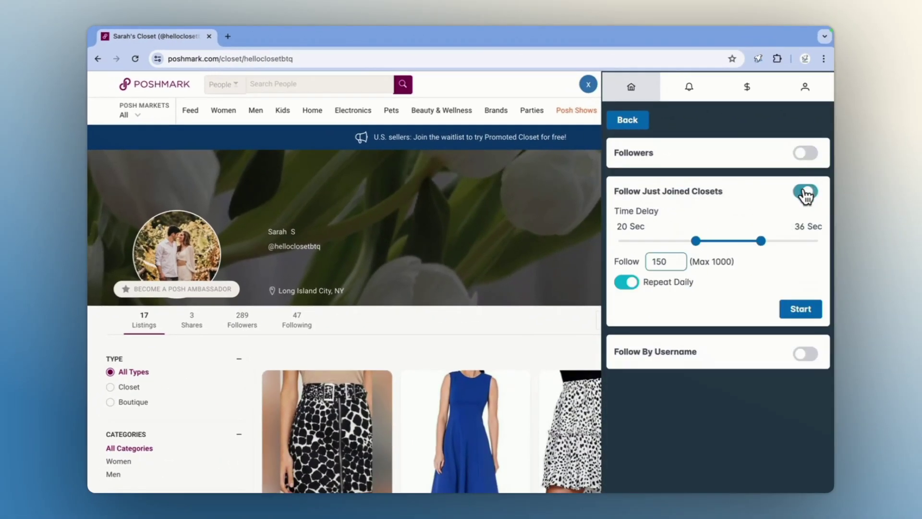
# Follow just-joined closets once, and start 20% auto offers to likers with $4.99 shipping
pyautogui.click(806, 194)
pyautogui.click(633, 283)
pyautogui.click(805, 148)
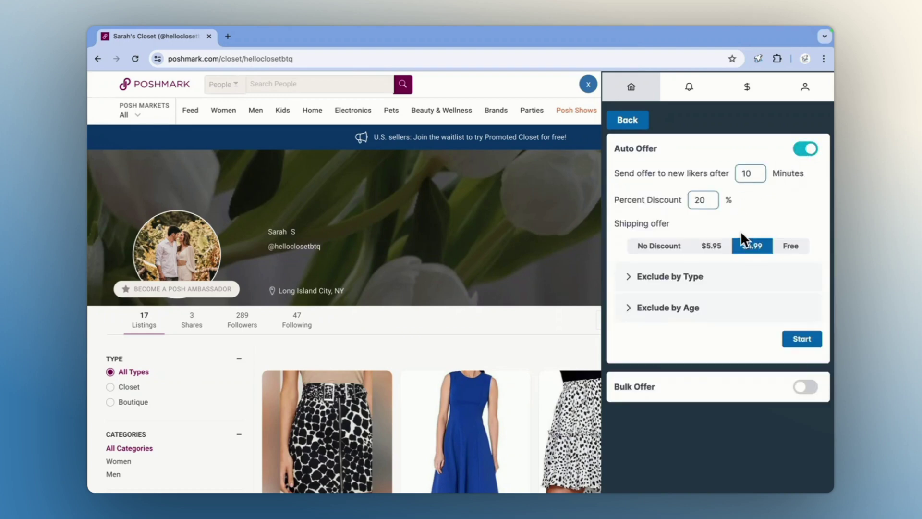
pyautogui.click(802, 339)
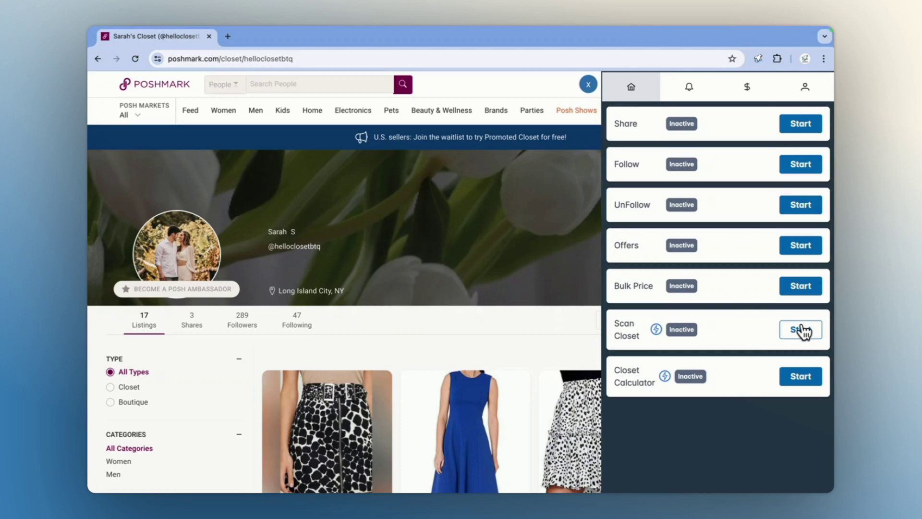
# Scan the closet for listings older than 30 days
pyautogui.click(801, 331)
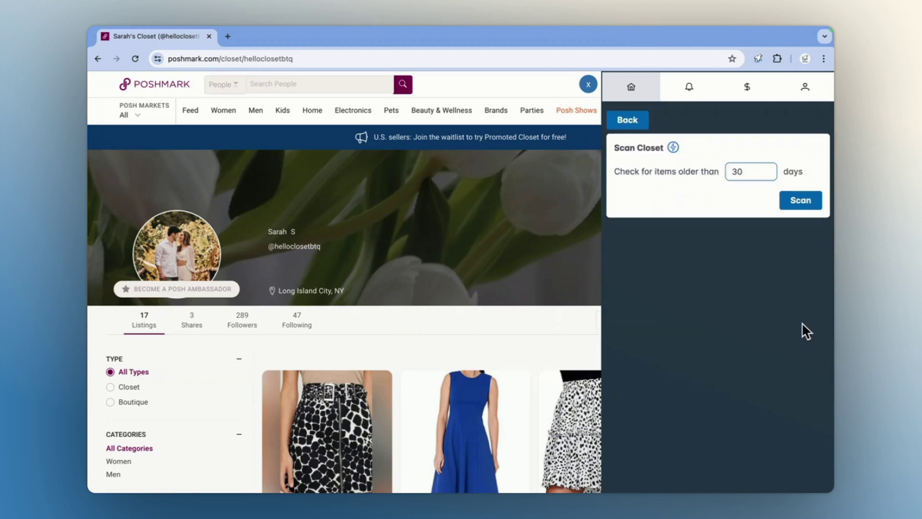
pyautogui.click(800, 201)
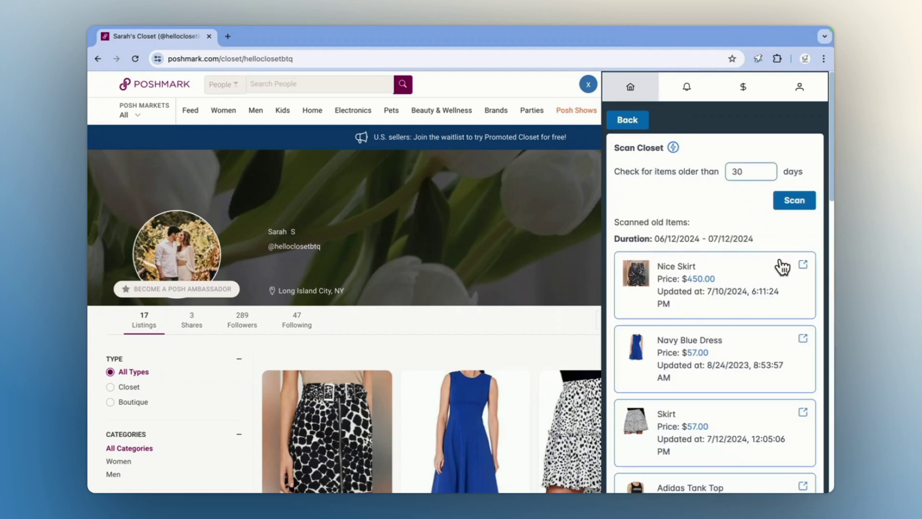
pyautogui.scroll(-2, 783, 271)
pyautogui.scroll(-2, 783, 271)
pyautogui.scroll(-2, 783, 271)
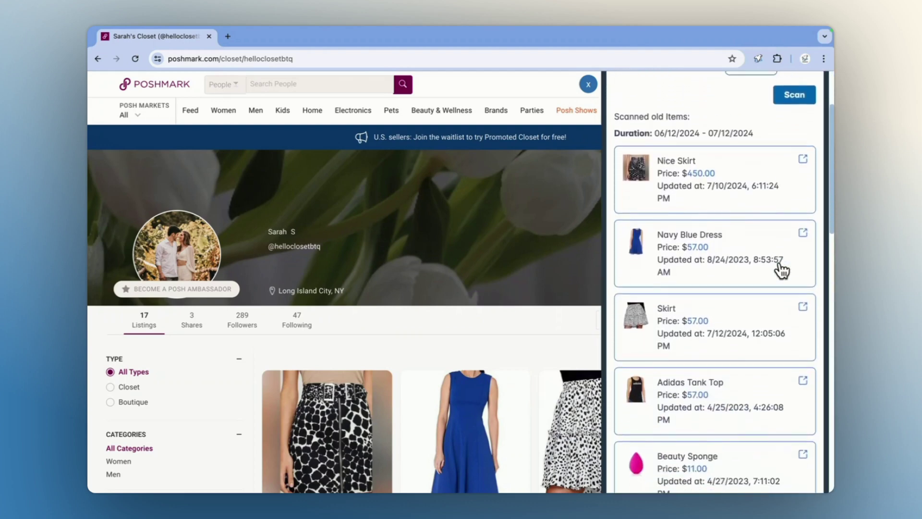
pyautogui.scroll(-2, 783, 271)
pyautogui.scroll(-1, 782, 272)
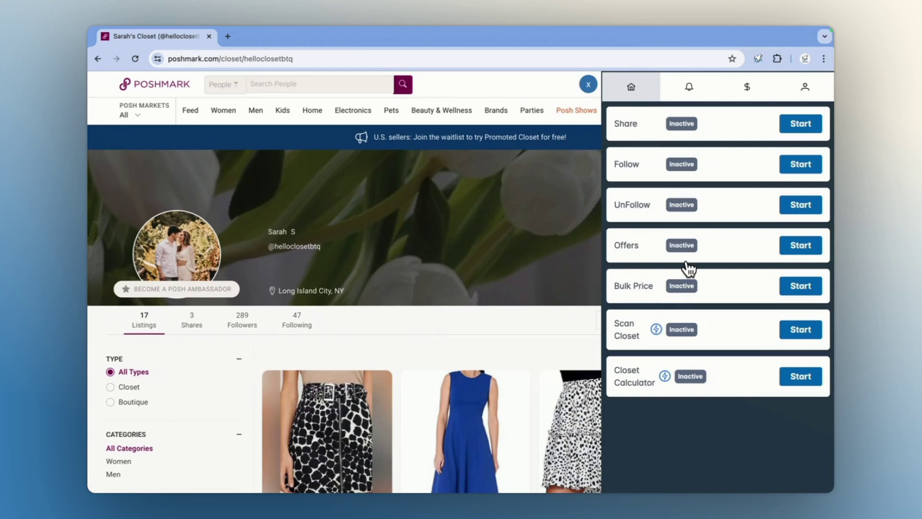
# Calculate the entered closet's sales: 197 items sold 06/12/2024–07/12/2024, plus last month's revenue
pyautogui.click(798, 374)
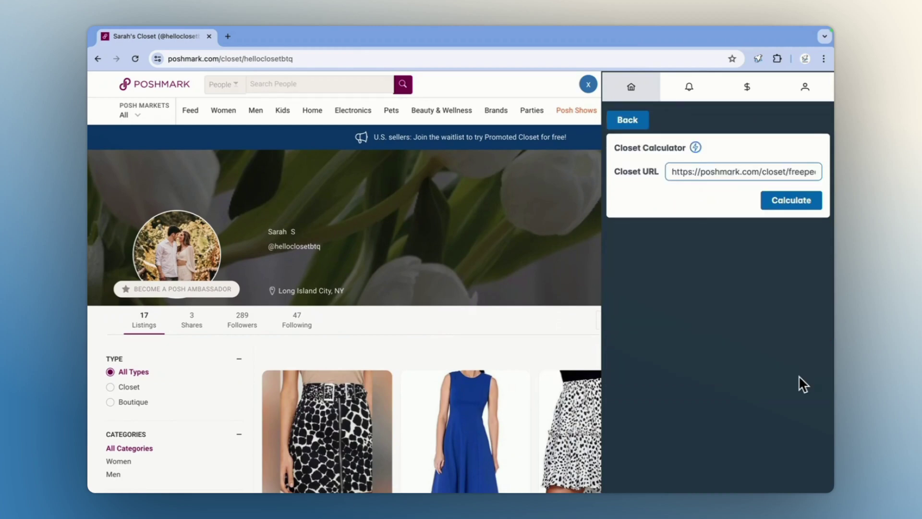
pyautogui.click(791, 199)
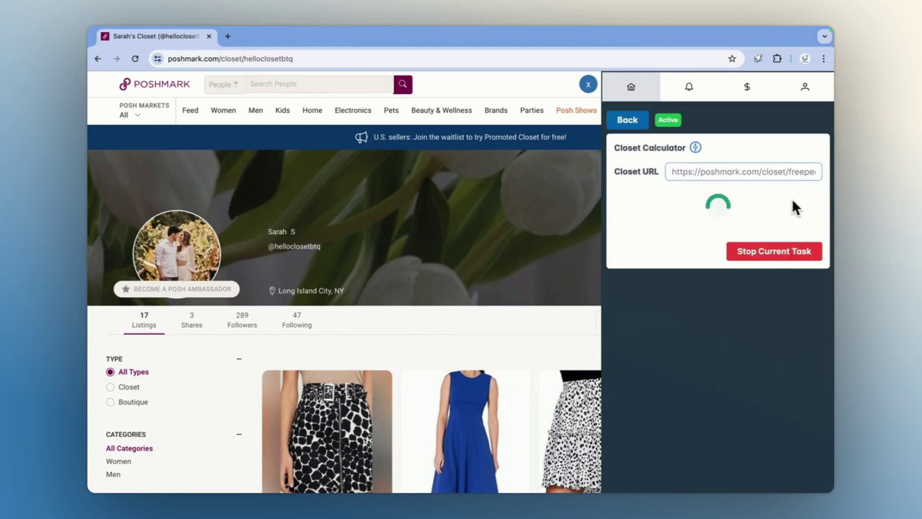